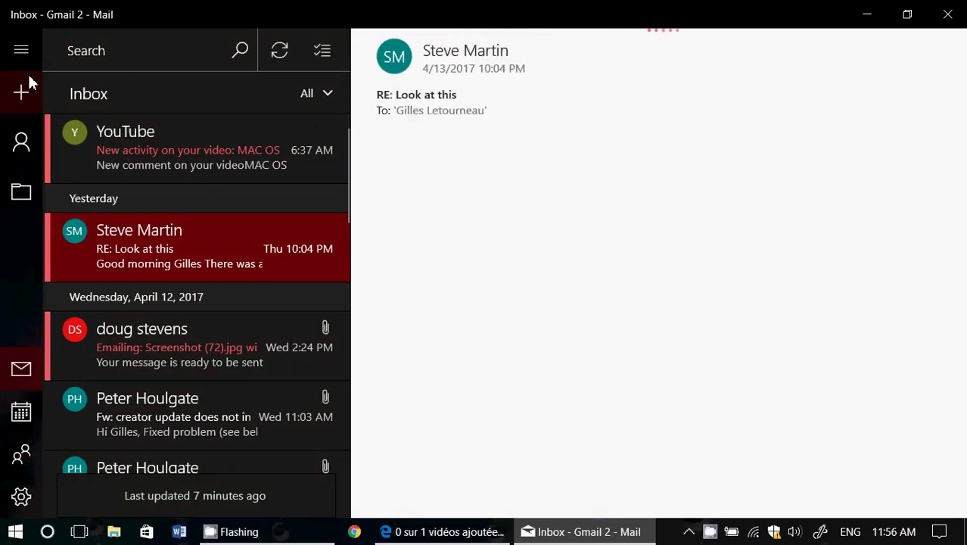
# - Switch to the Outlook inbox and browse its Other mail, ending on the empty Focused view
pyautogui.click(21, 51)
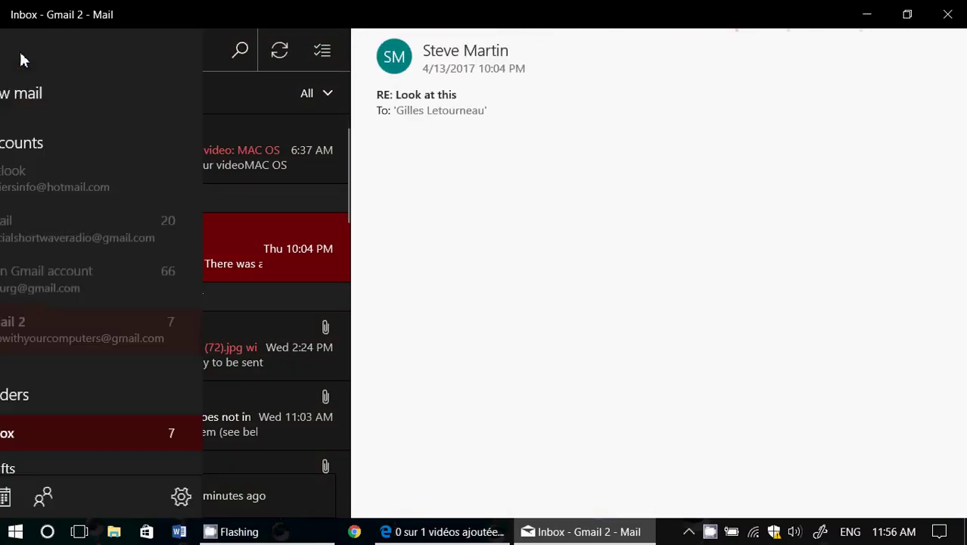
pyautogui.click(66, 193)
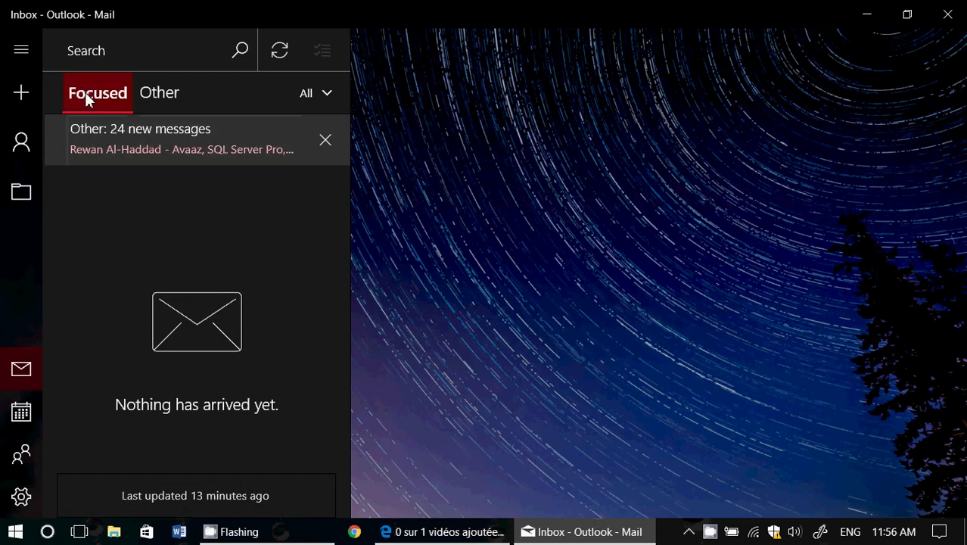
pyautogui.click(166, 94)
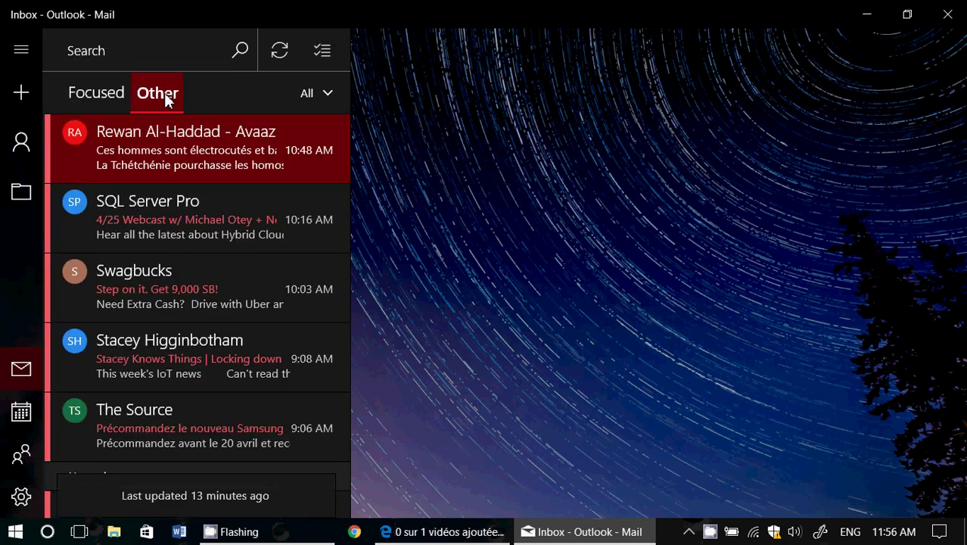
pyautogui.click(111, 94)
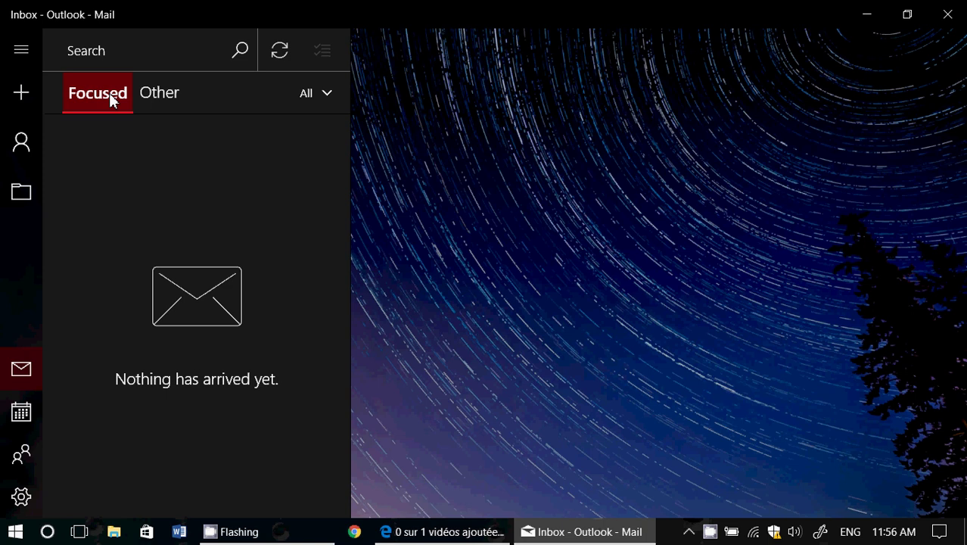
pyautogui.click(151, 100)
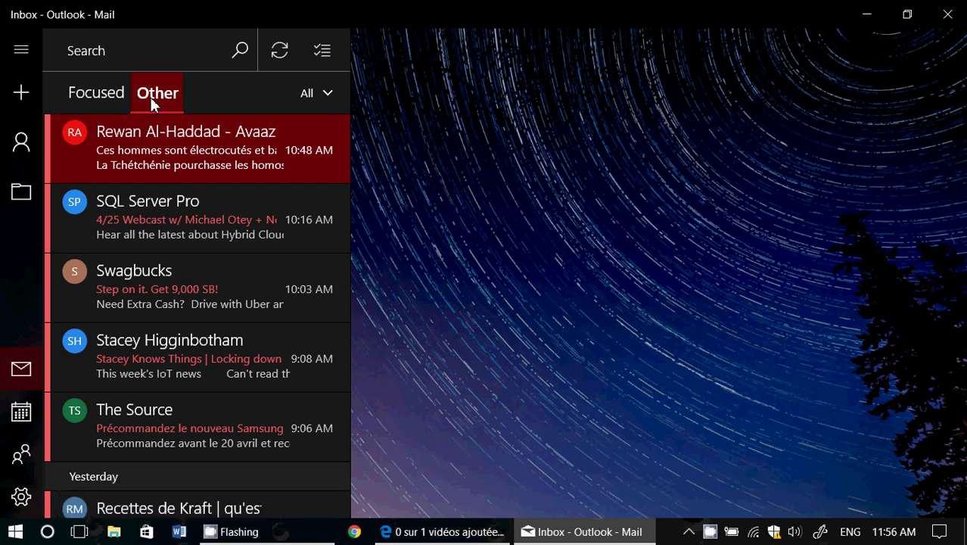
pyautogui.click(87, 96)
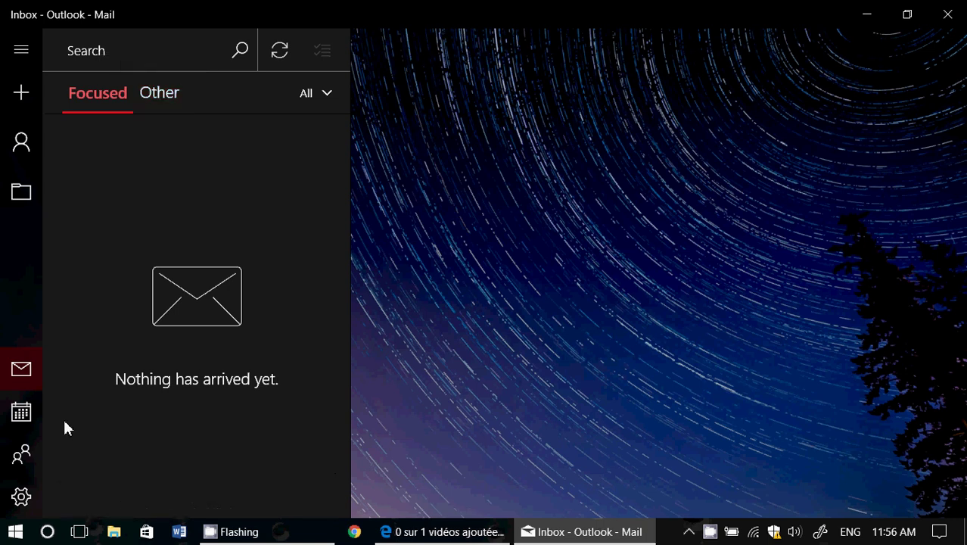
# - Bring up Reading settings and scroll down to the Focused Inbox section
pyautogui.click(20, 498)
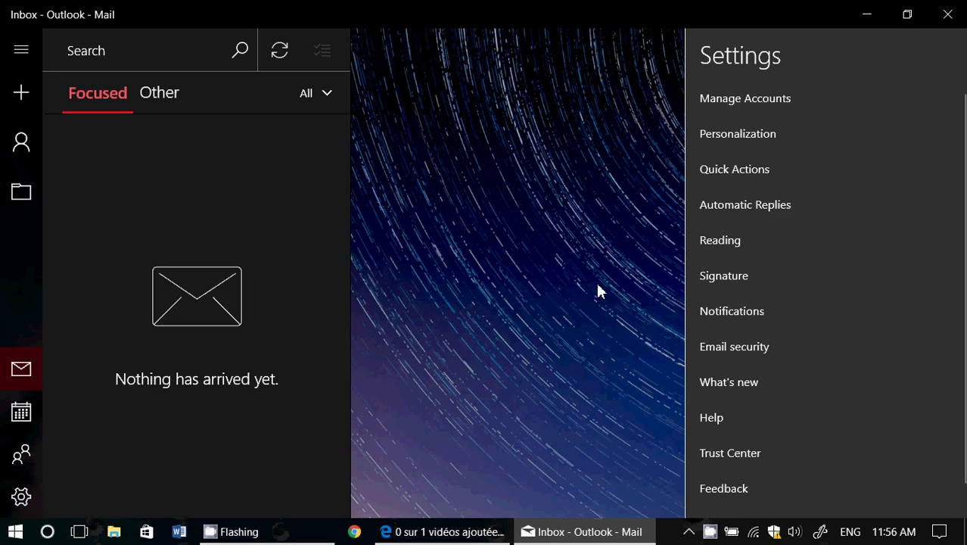
pyautogui.click(751, 238)
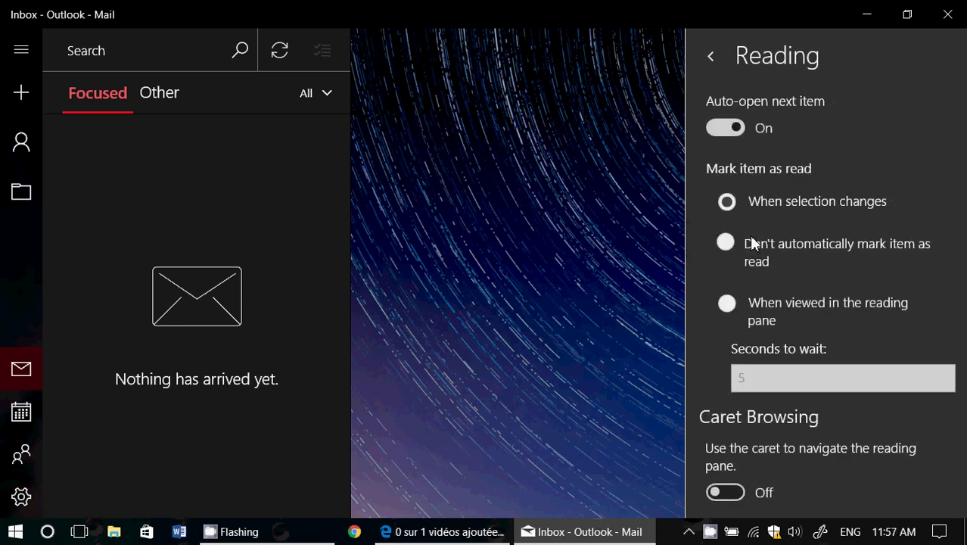
pyautogui.scroll(-2, 752, 242)
pyautogui.scroll(-1, 751, 242)
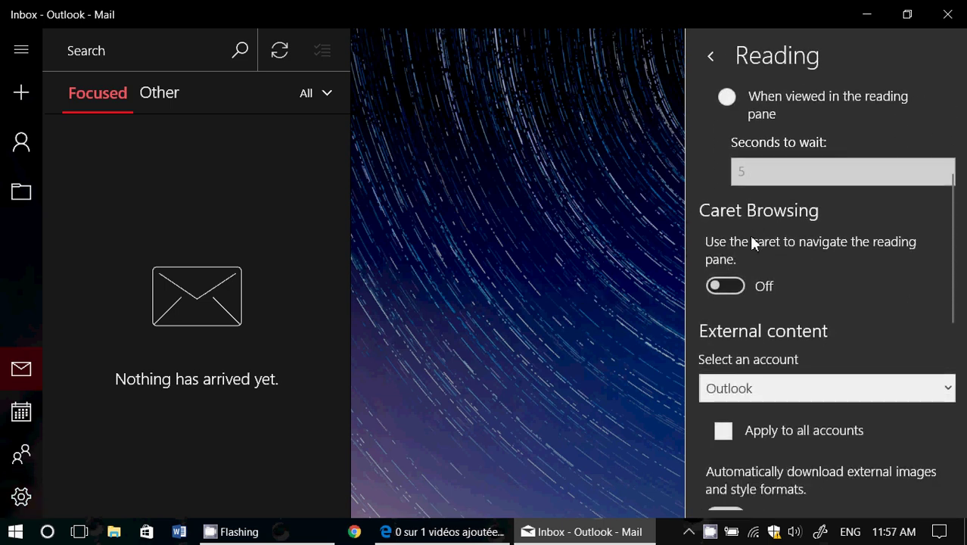
pyautogui.scroll(-2, 752, 242)
pyautogui.scroll(-2, 752, 241)
pyautogui.scroll(-1, 752, 241)
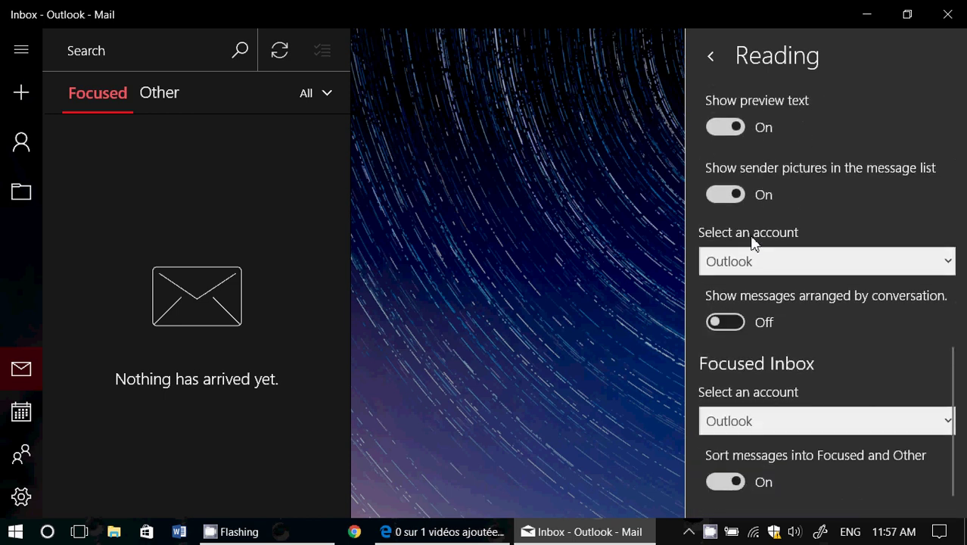
# - With Outlook selected and conversation grouping left off, switch Focused and Other sorting off
pyautogui.click(816, 416)
pyautogui.click(815, 419)
pyautogui.click(731, 327)
pyautogui.click(728, 321)
pyautogui.click(727, 488)
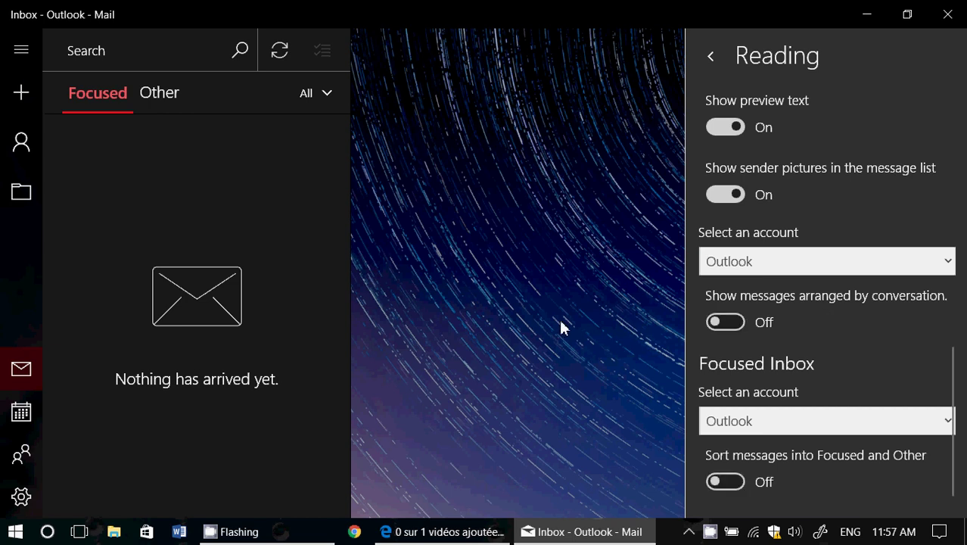
# - Check the combined inbox, then switch Focused and Other sorting back on in Reading settings
pyautogui.click(523, 331)
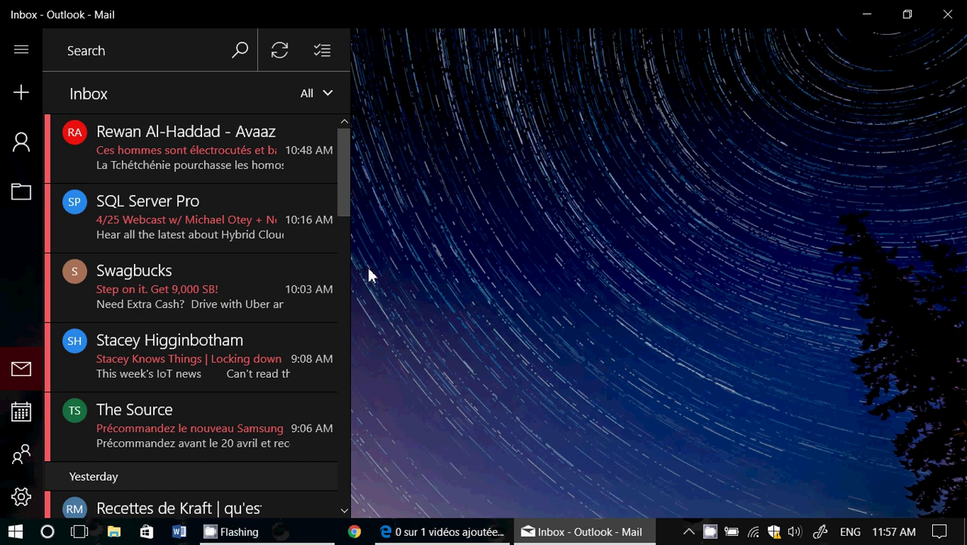
pyautogui.click(21, 496)
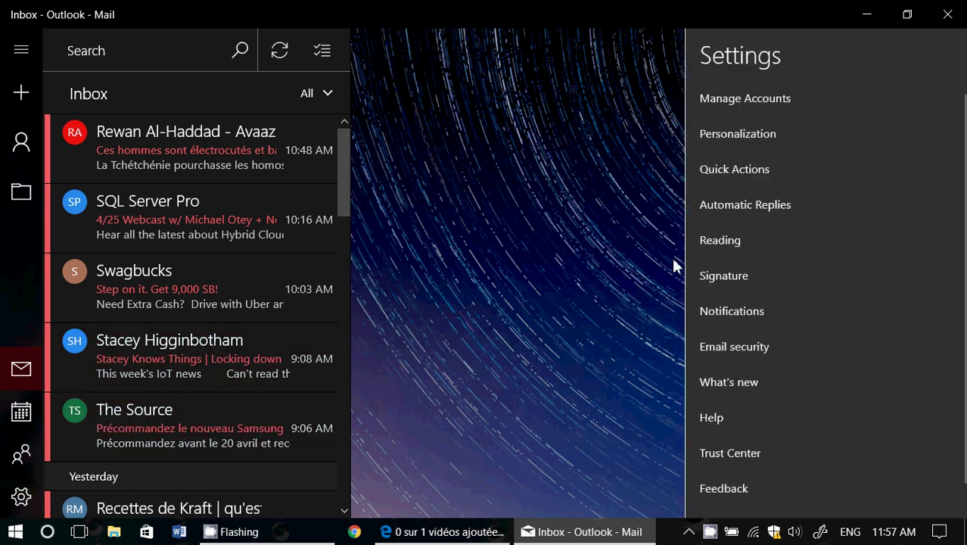
pyautogui.click(747, 239)
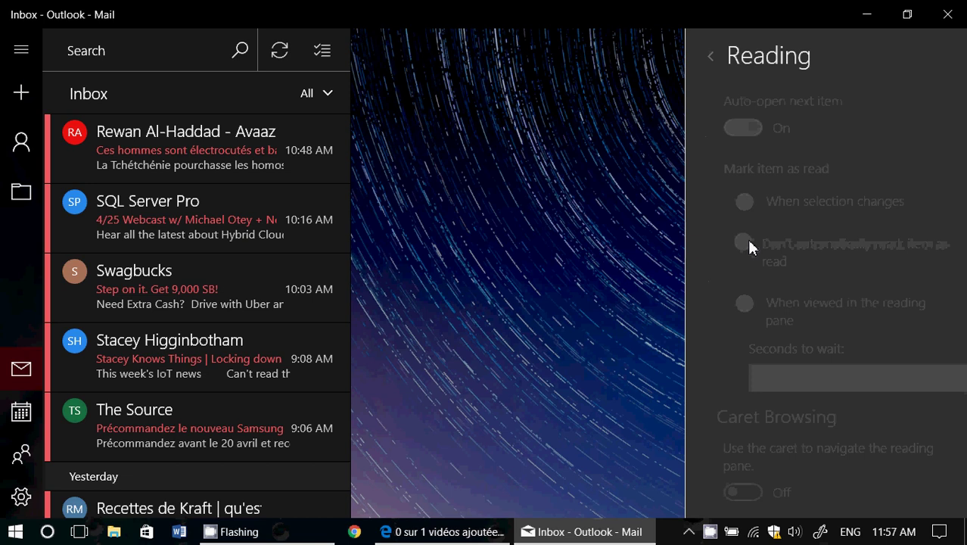
pyautogui.scroll(-5, 771, 339)
pyautogui.scroll(-2, 770, 338)
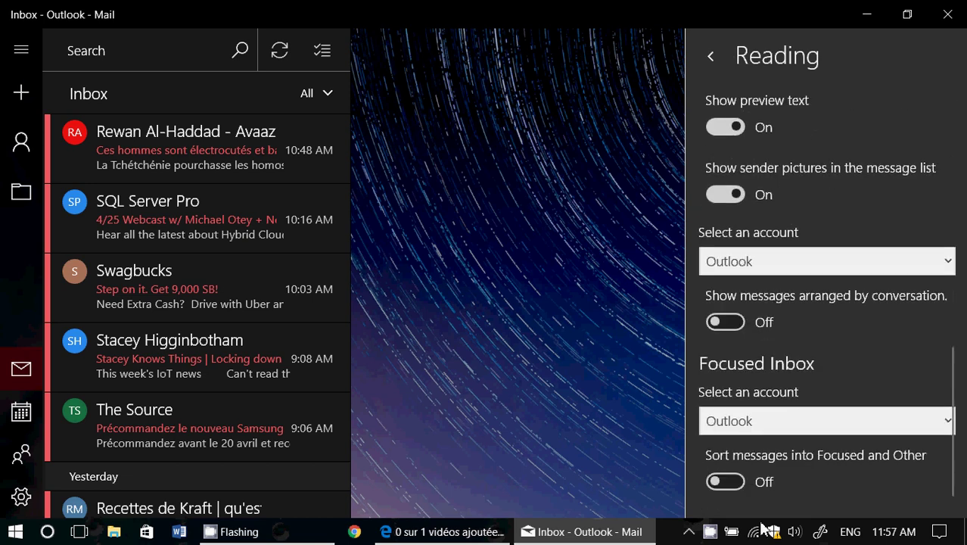
pyautogui.click(738, 482)
pyautogui.click(469, 224)
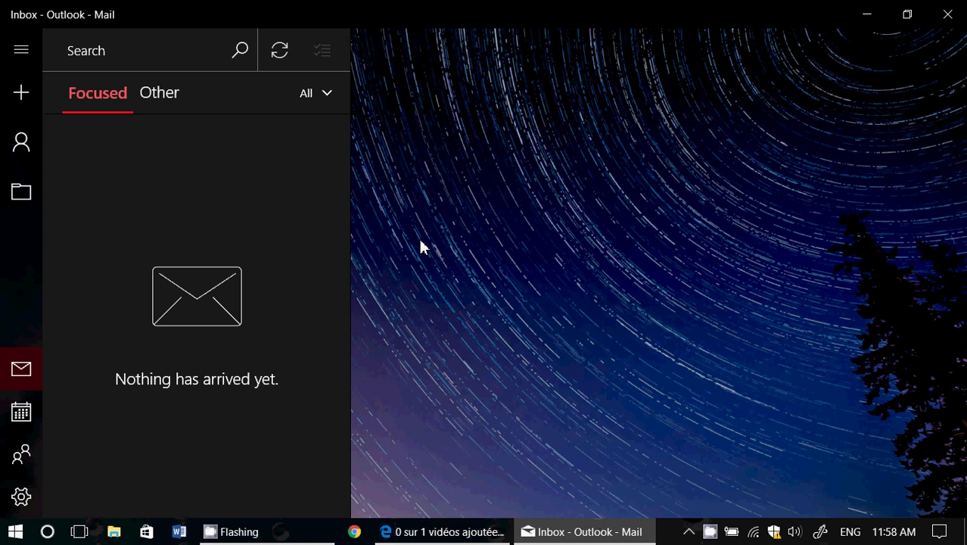
# - Close the Mail window and bring up the CamStudio recorder from the tray
pyautogui.click(951, 17)
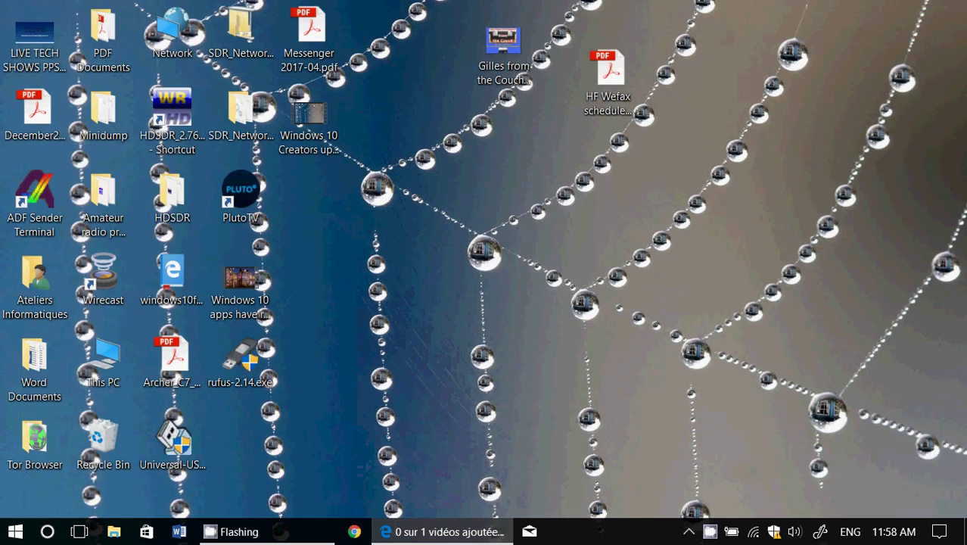
pyautogui.click(710, 531)
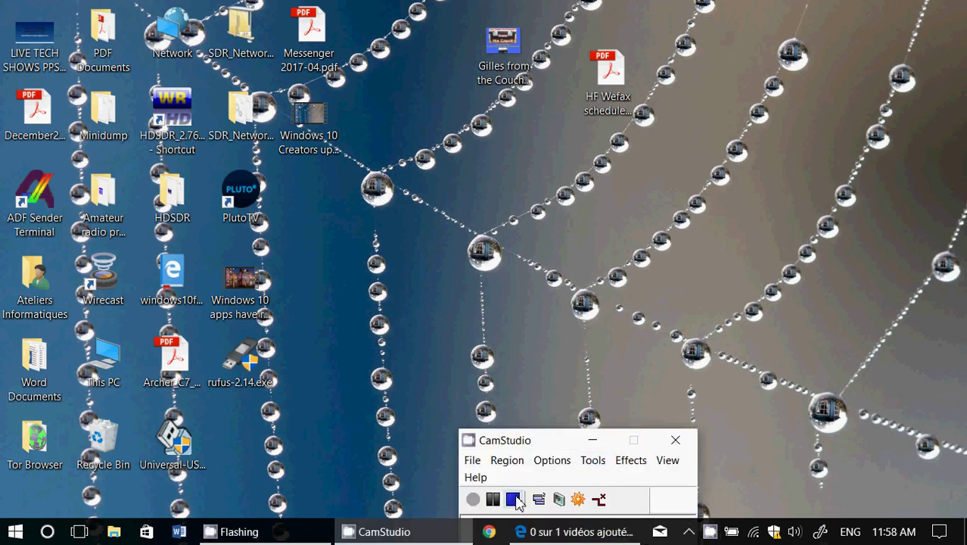